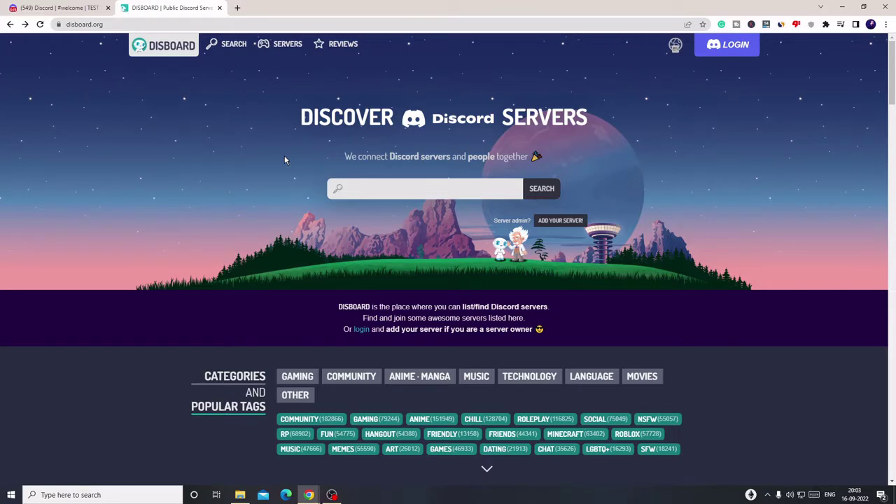
Glance at disboard.org's traffic statistics, then authorize DISBOARD.org to access the Discord account
scroll(346, 235, "down", 5)
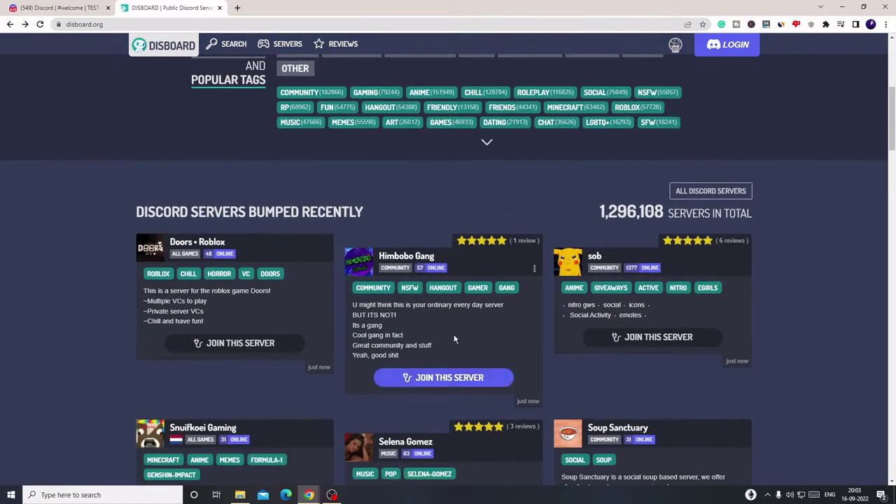
scroll(533, 303, "down", 2)
scroll(543, 299, "up", 5)
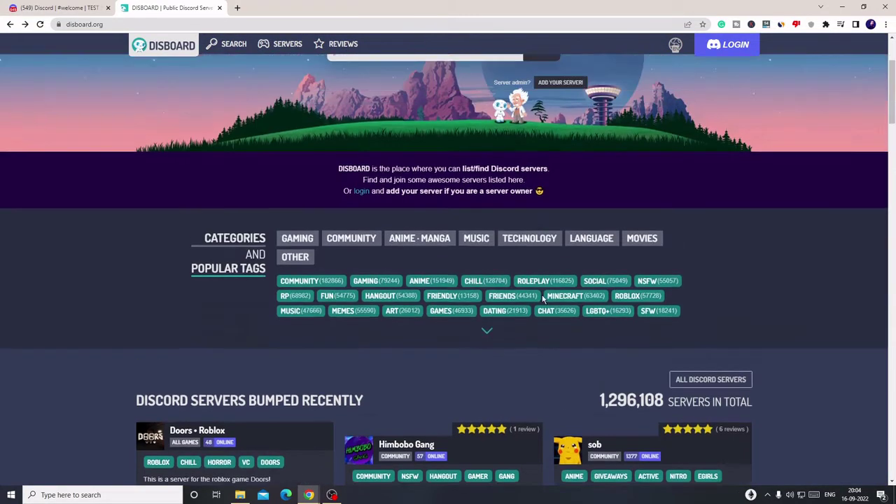
scroll(542, 298, "up", 2)
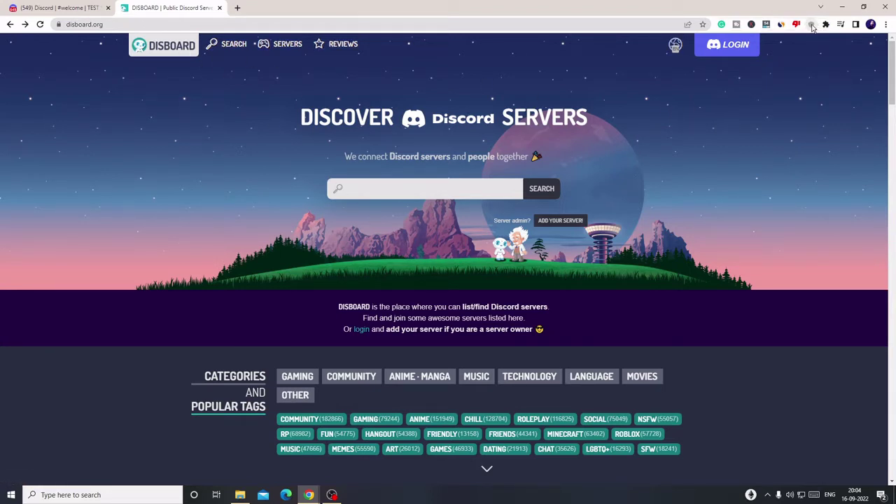
left_click(781, 25)
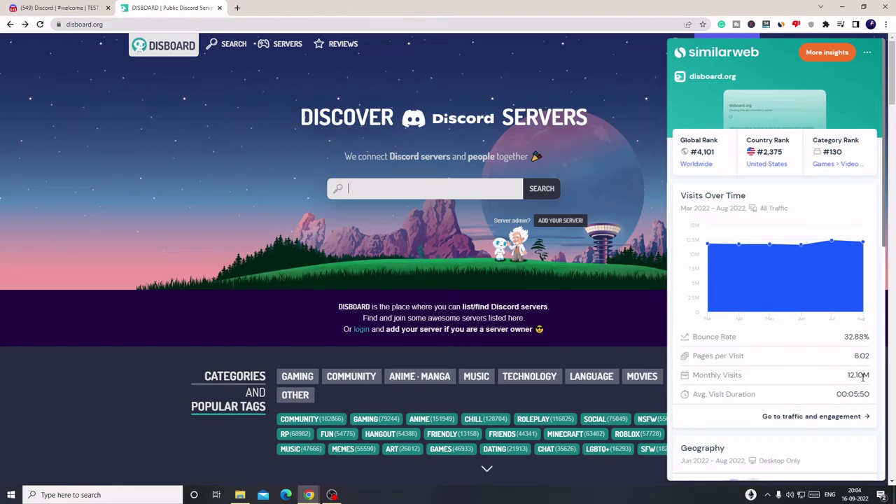
left_click(647, 161)
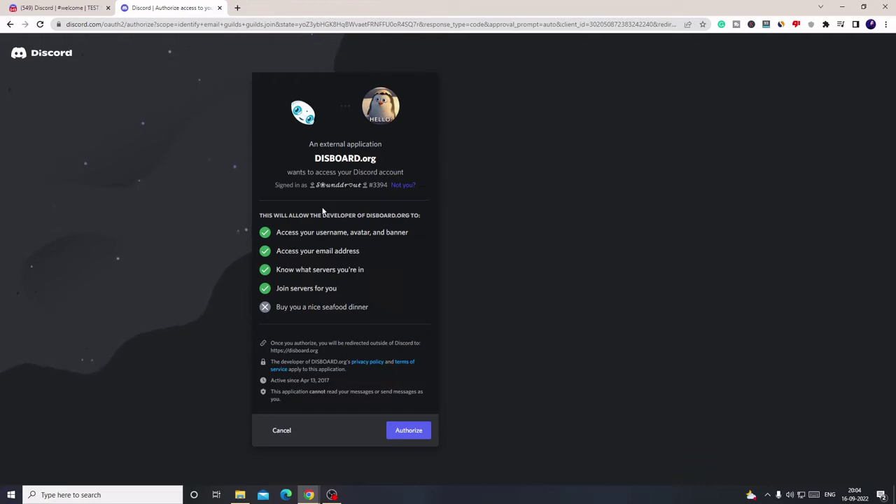
left_click(406, 431)
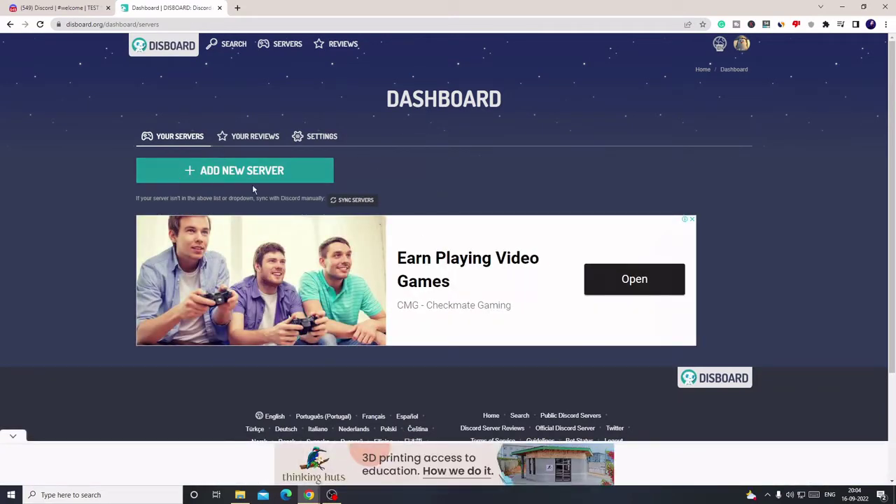
Begin adding a new server on Disboard and choose TEST SERVER from the server list
left_click(296, 175)
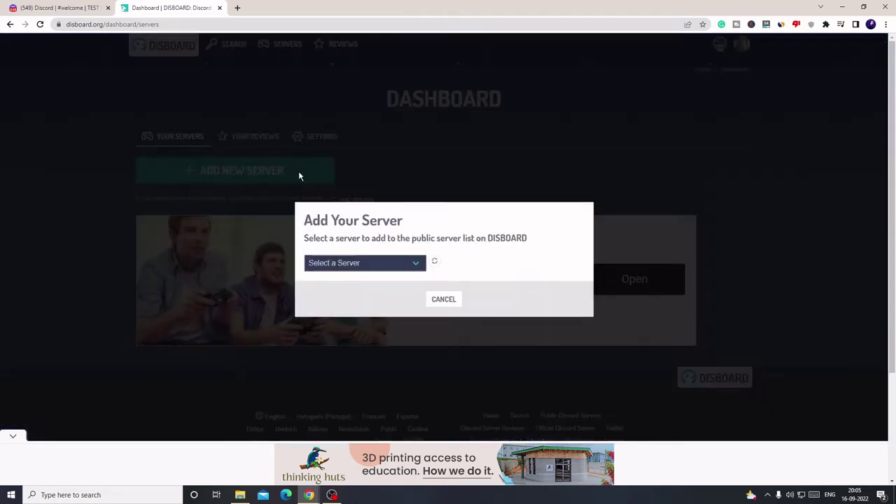
left_click(411, 266)
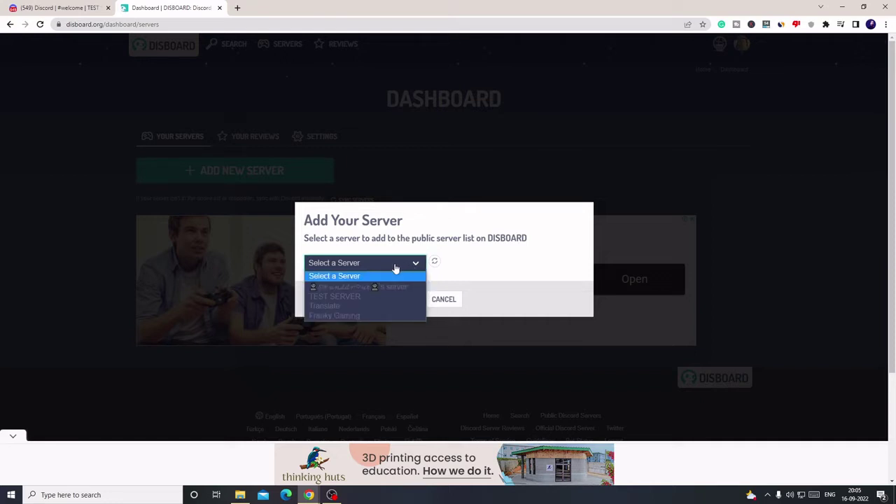
left_click(344, 297)
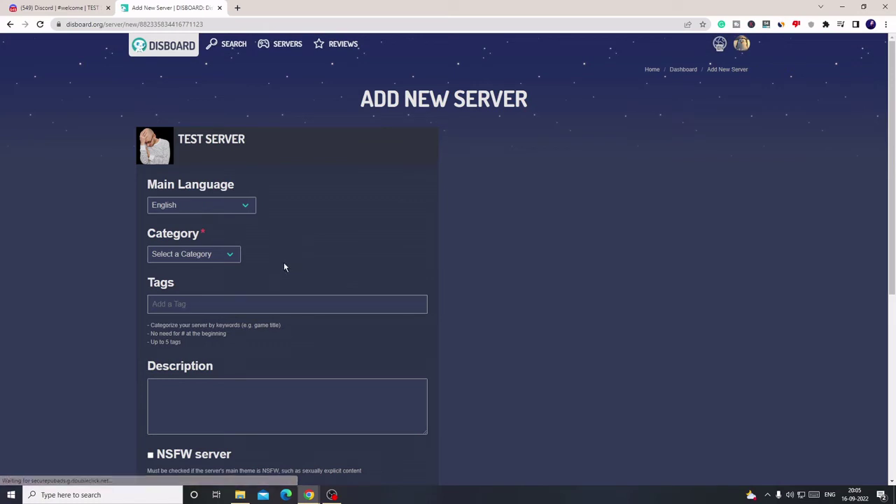
scroll(280, 238, "down", 1)
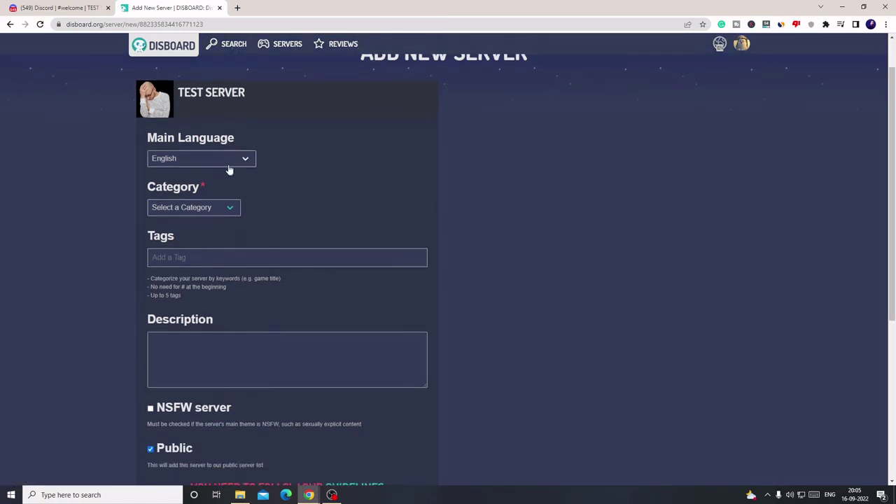
left_click(204, 359)
key("shift+Tab")
left_click(211, 210)
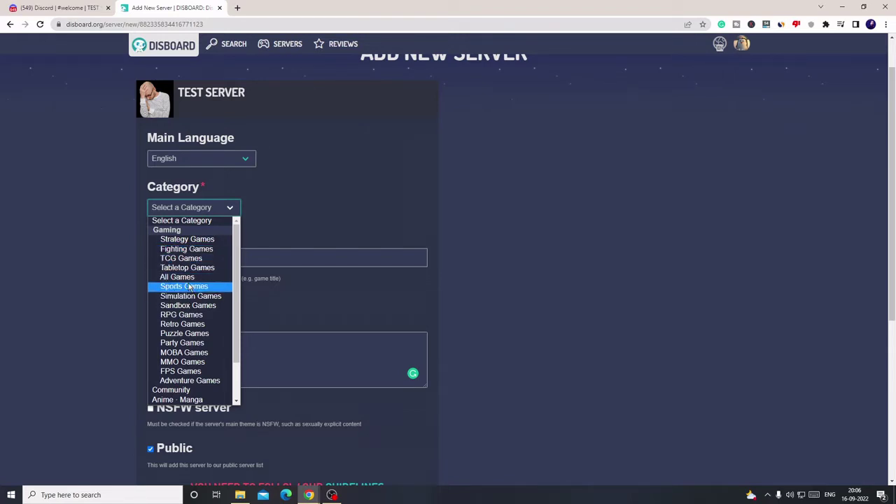
scroll(181, 282, "down", 2)
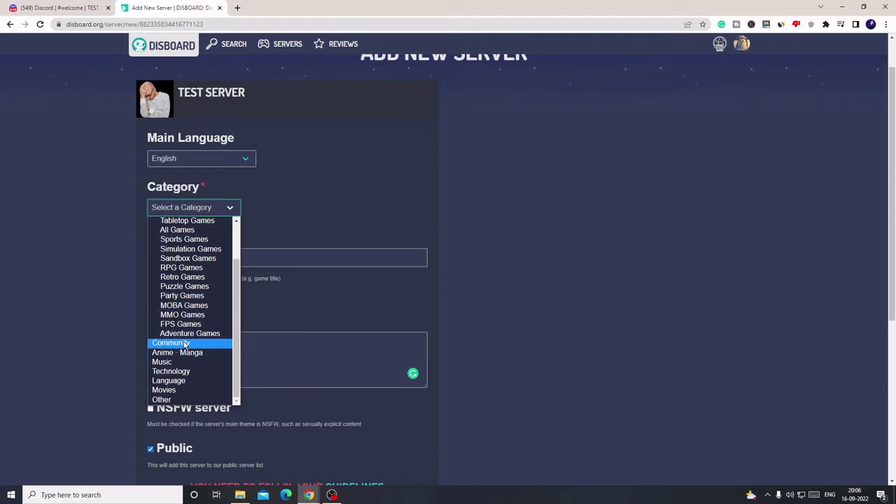
key("Escape")
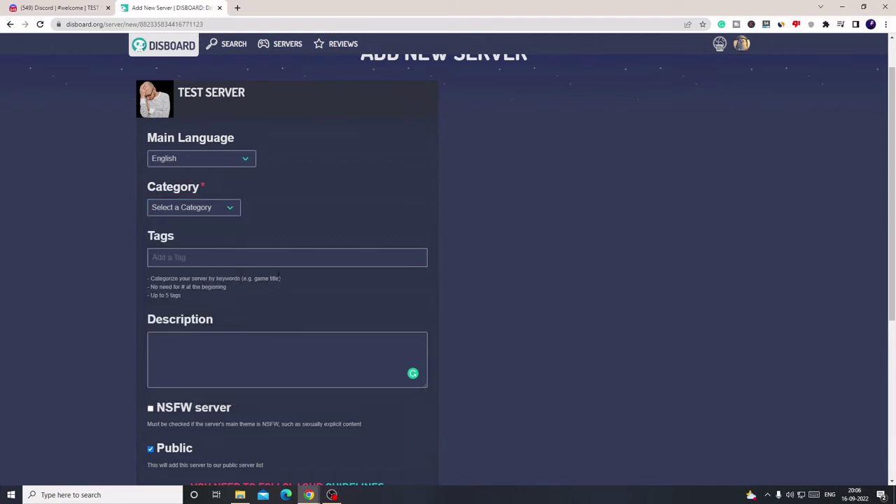
left_click(183, 257)
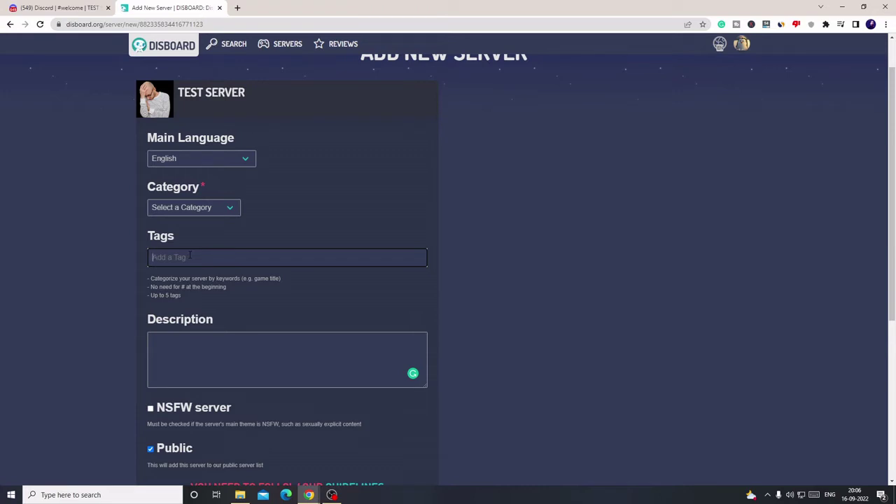
Enter the tags gaming, valorant, valorant gaming server and discord gaming, then go to Description
type("gaming")
key("Return")
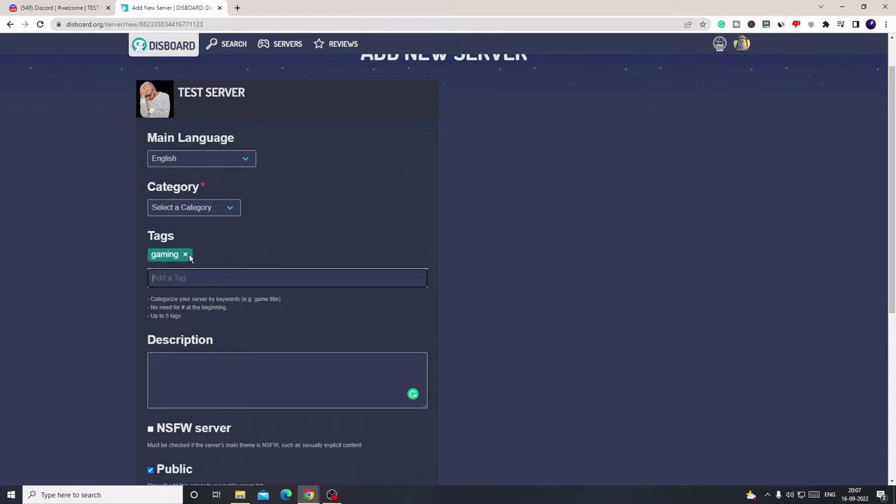
type("valorant")
key("Return")
type("valorant ")
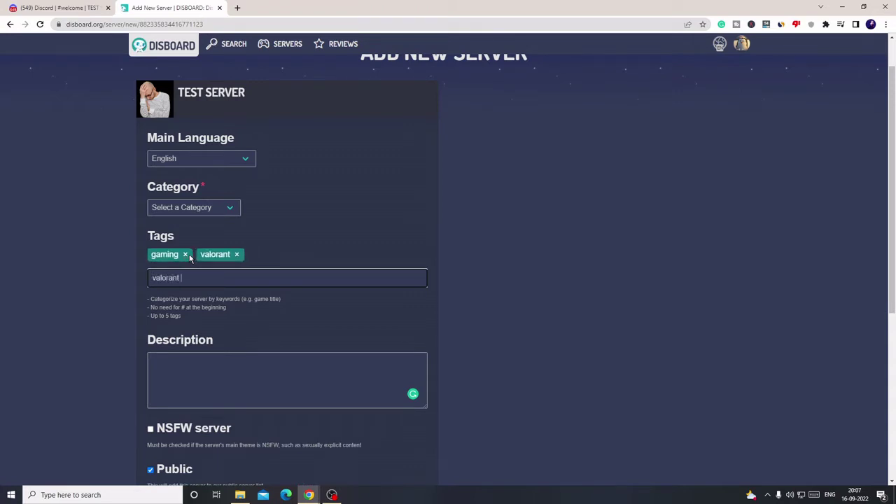
type("gaming server")
key("Return")
type("discor")
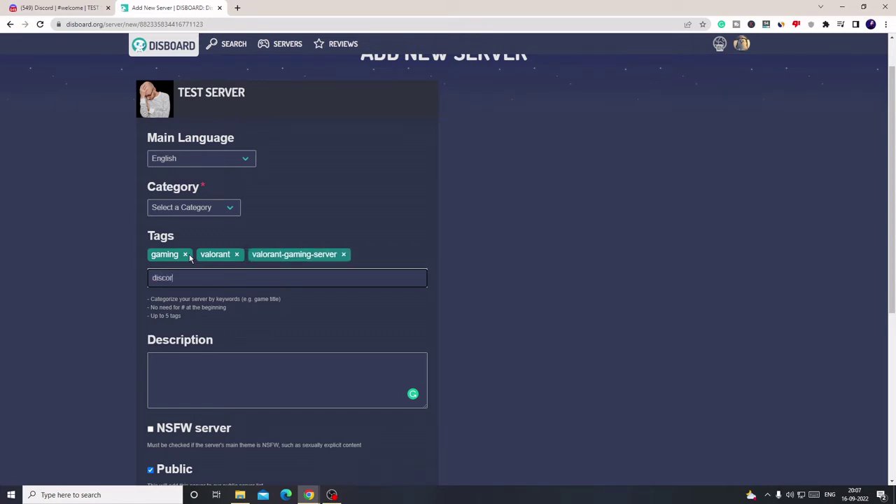
type("d gaming")
key("Return")
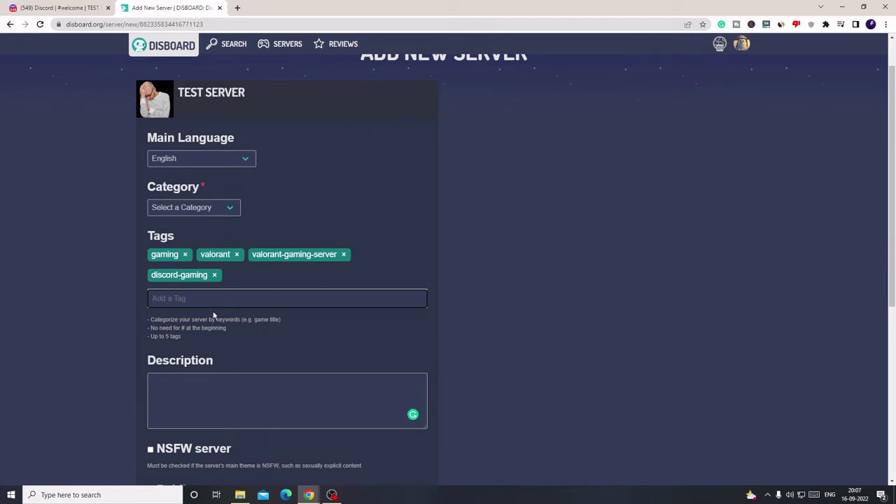
scroll(219, 308, "down", 2)
left_click(218, 268)
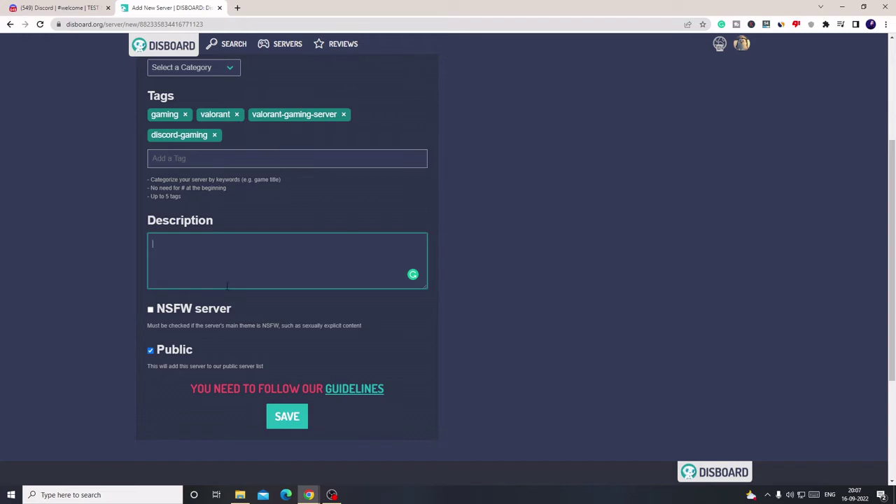
Save the TEST SERVER listing, authorize the DISBOARD bot on TEST SERVER, and pass the human check
left_click(284, 417)
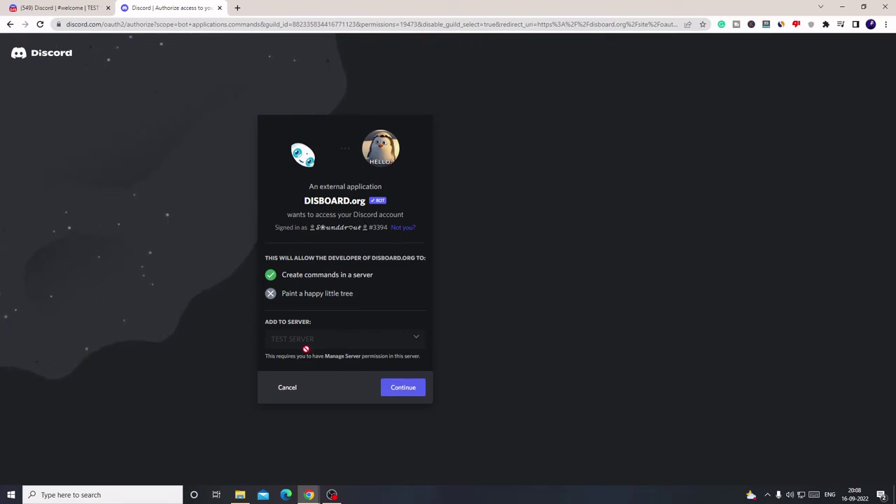
left_click(410, 394)
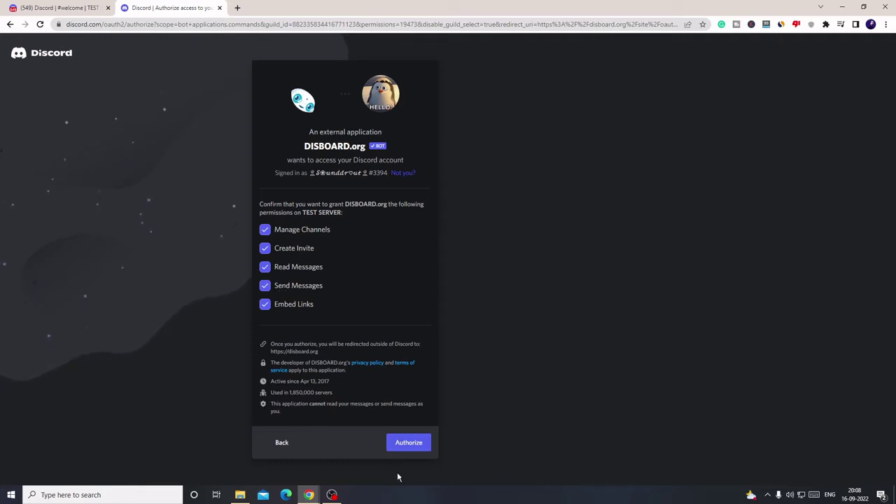
left_click(406, 443)
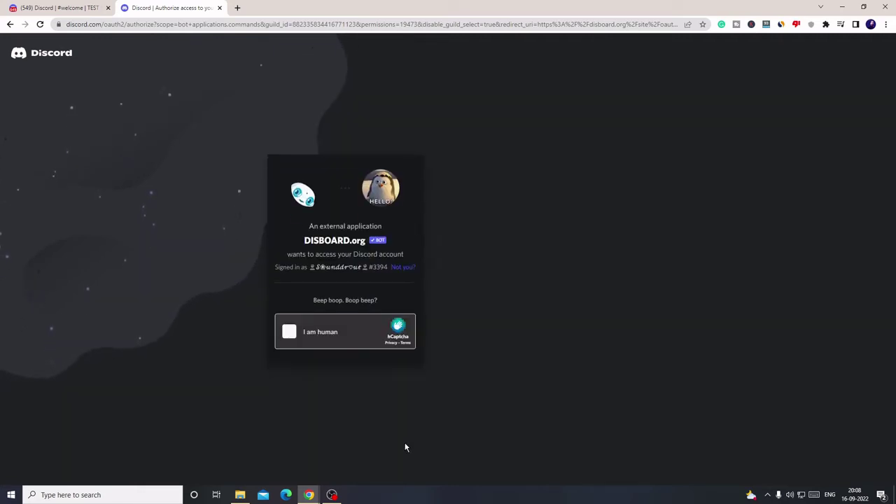
left_click(290, 336)
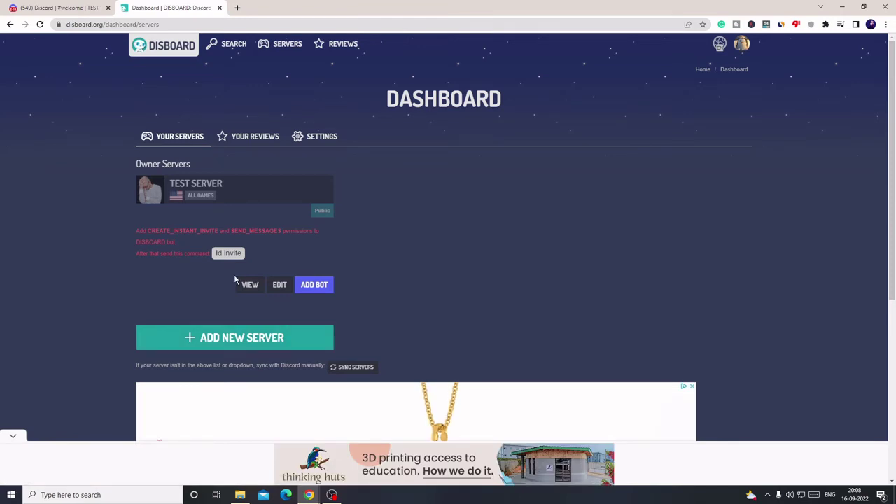
Switch to the Discord browser tab showing TEST SERVER's #welcome channel
left_click(62, 8)
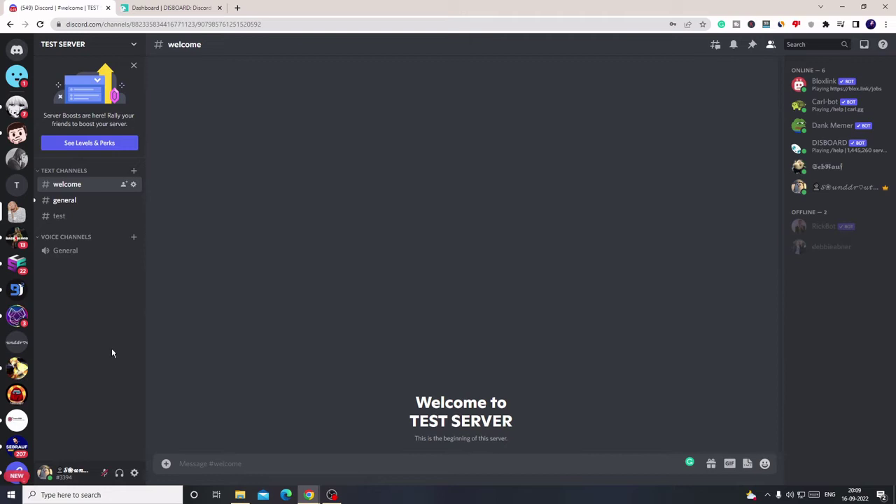
Open TEST SERVER's #general channel to see DISBOARD's joining message and command list
left_click(66, 200)
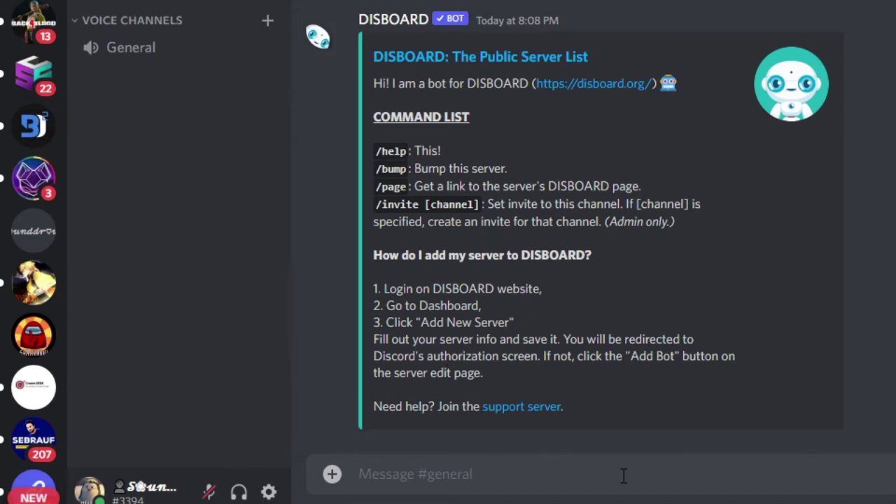
Run DISBOARD's /invite command with the channel option set to #welcome
type("/")
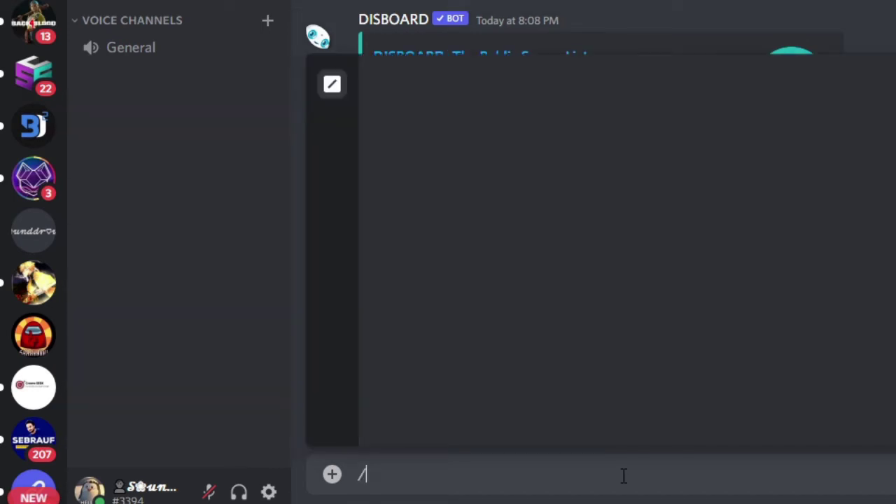
type("invite")
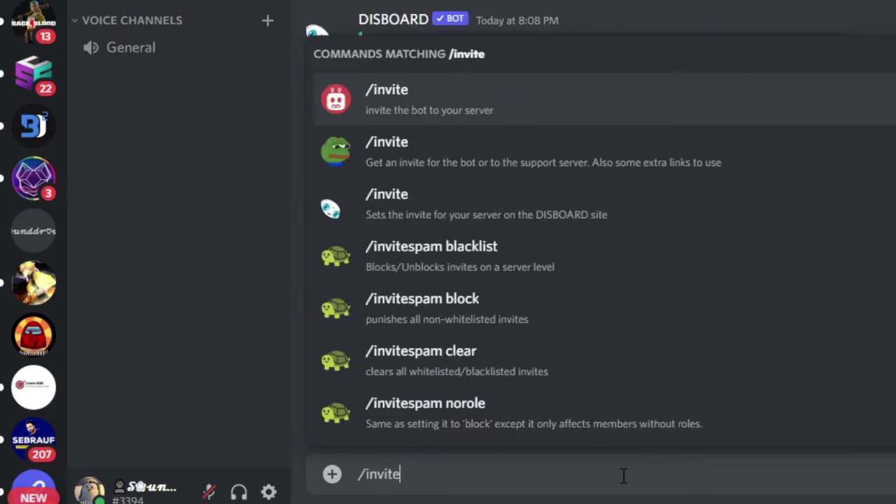
key("Down")
key("Down")
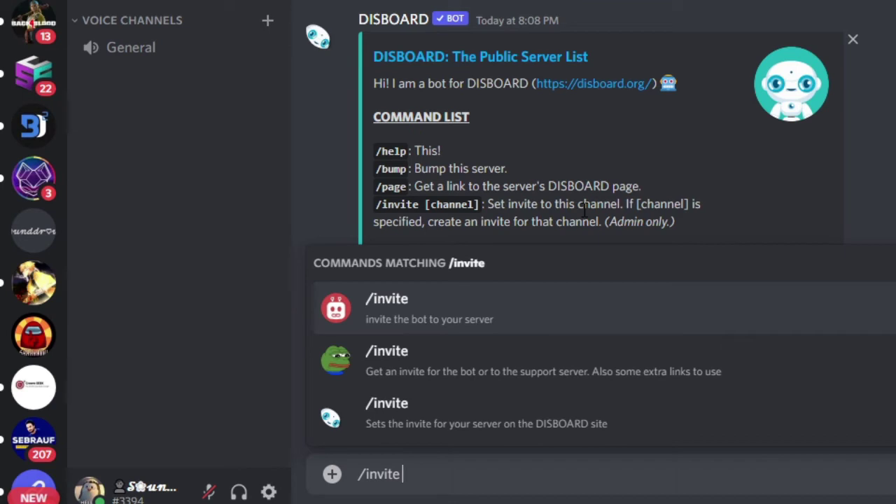
key("Up")
key("Down")
key("Down")
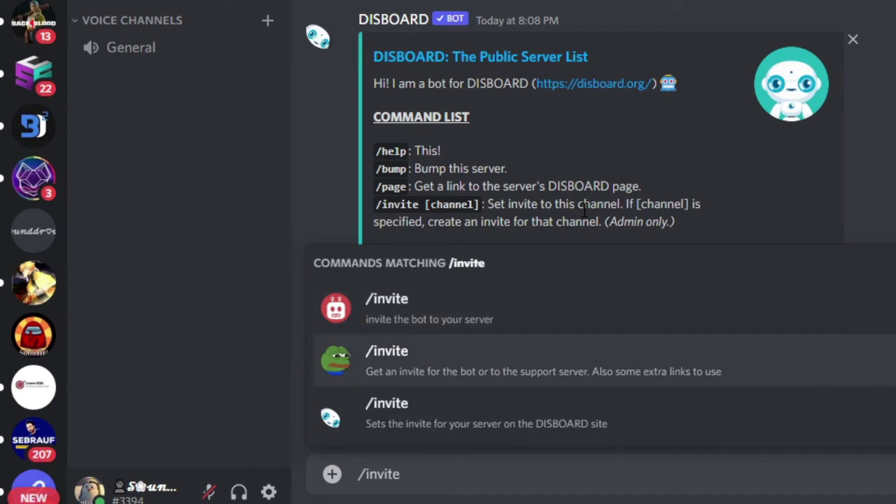
left_click(426, 420)
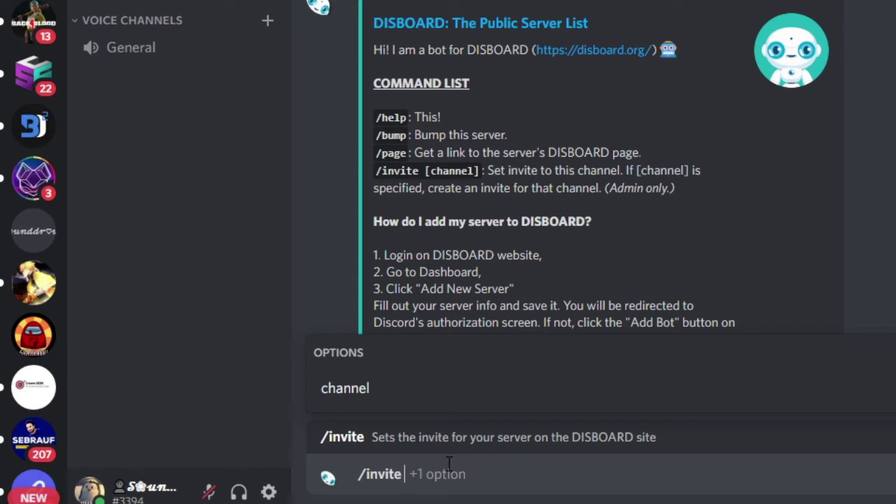
key("Tab")
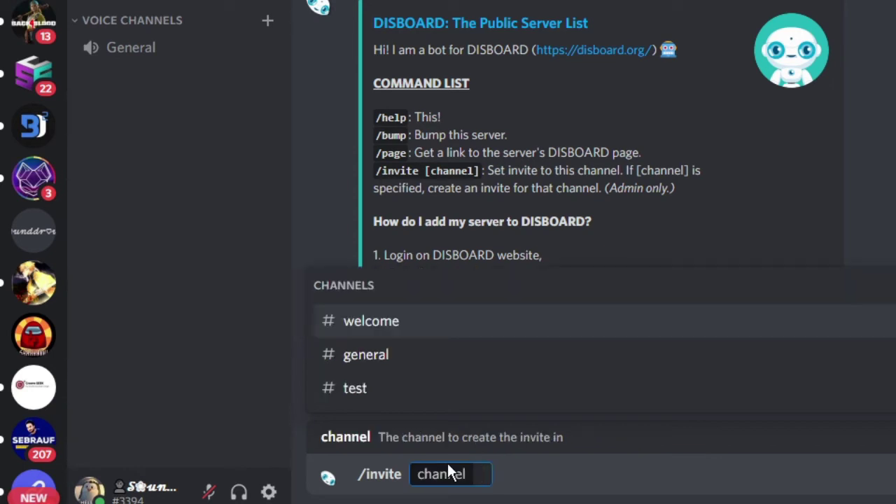
type("we")
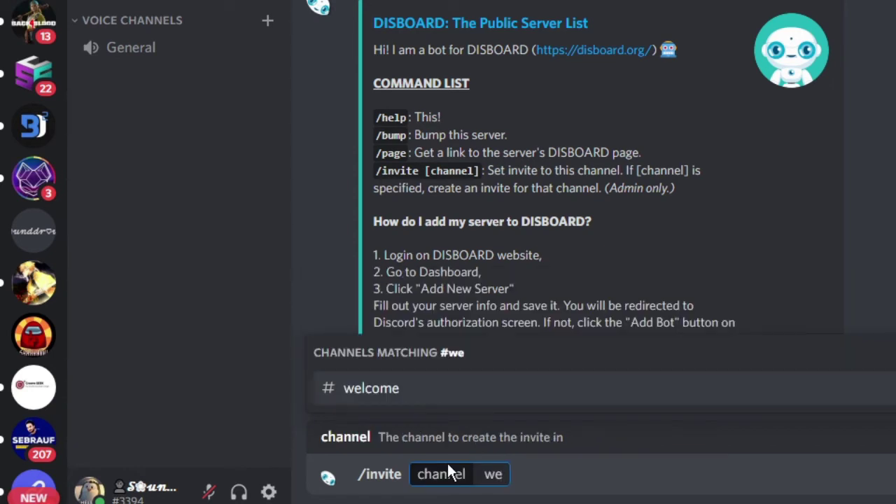
left_click(444, 396)
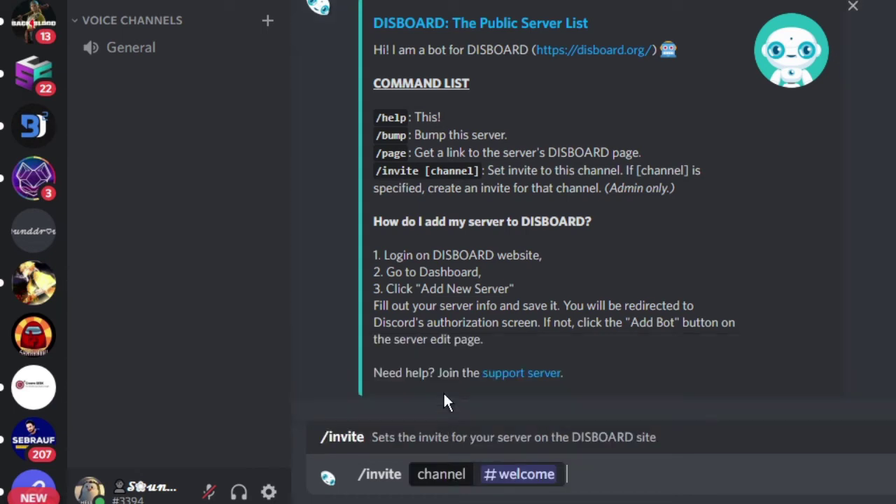
key("Return")
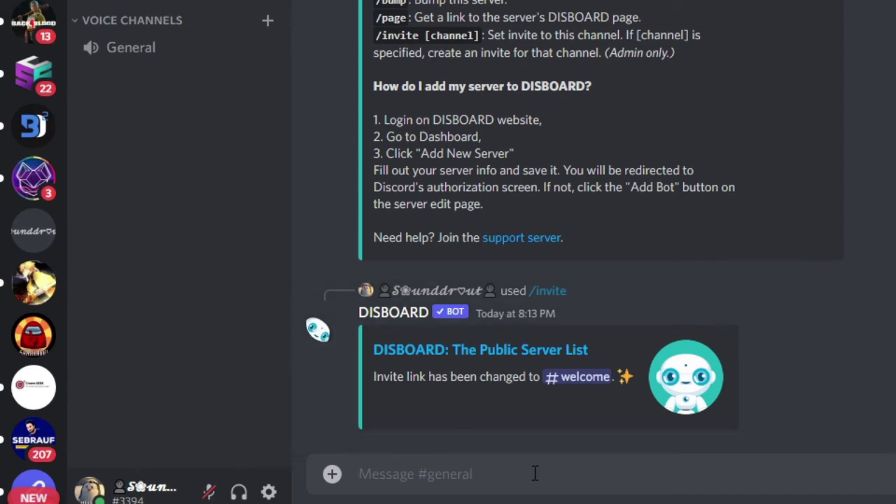
Send DISBOARD's /bump command in #general to bump TEST SERVER
type("/bump")
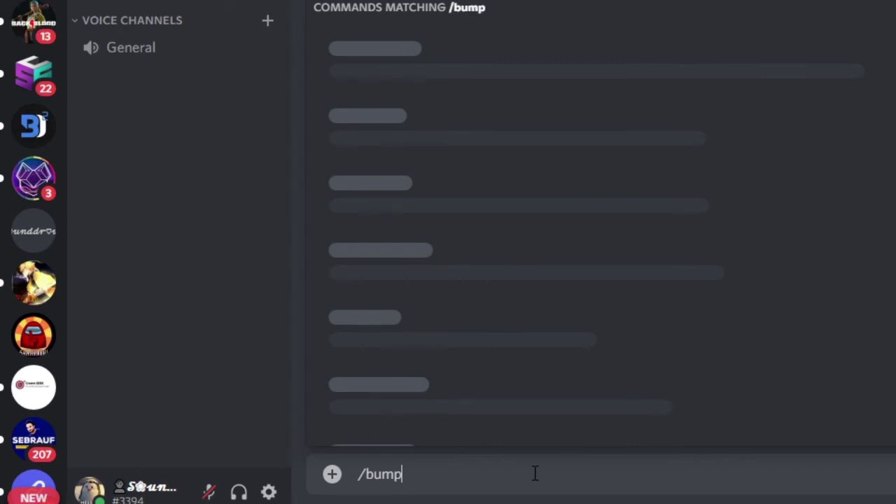
key("Return")
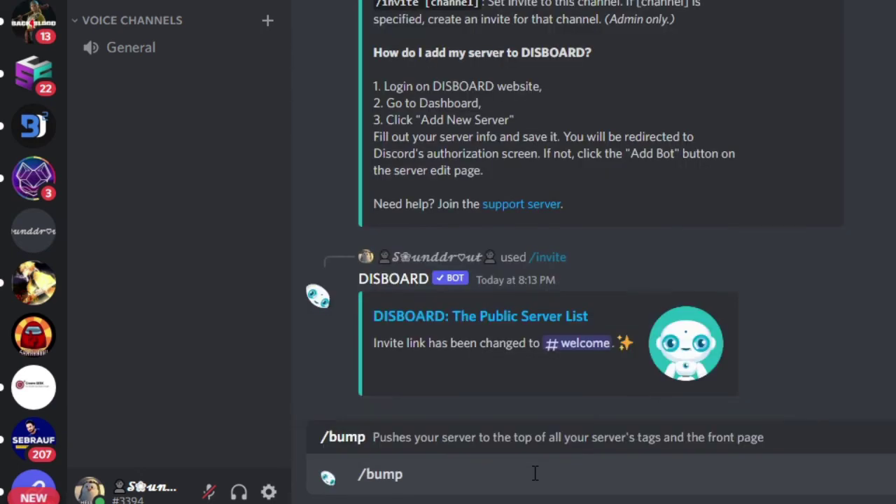
key("Return")
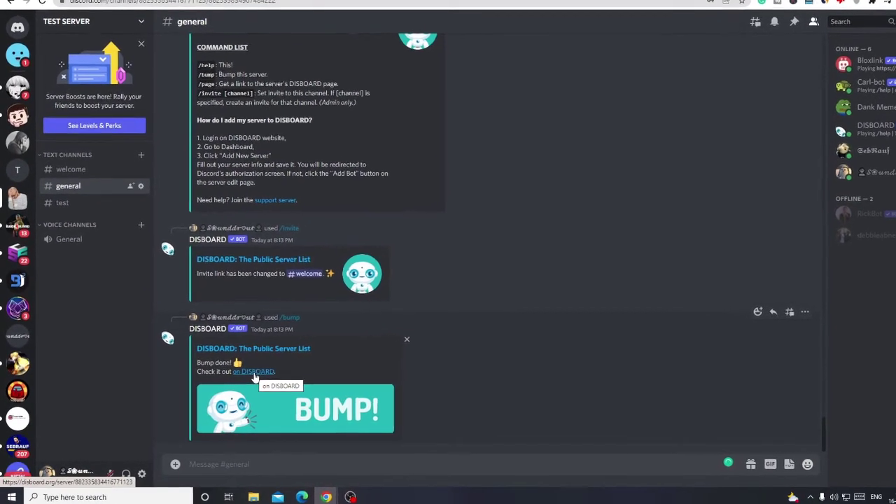
left_click(249, 373)
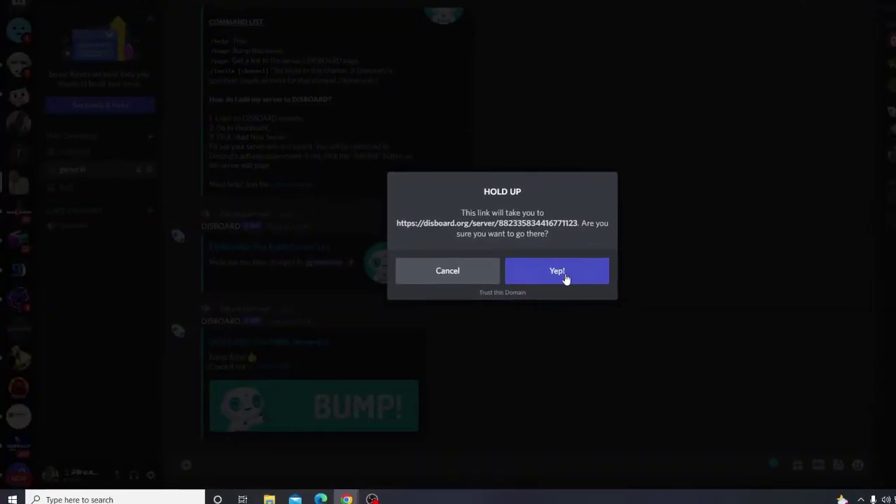
left_click(557, 280)
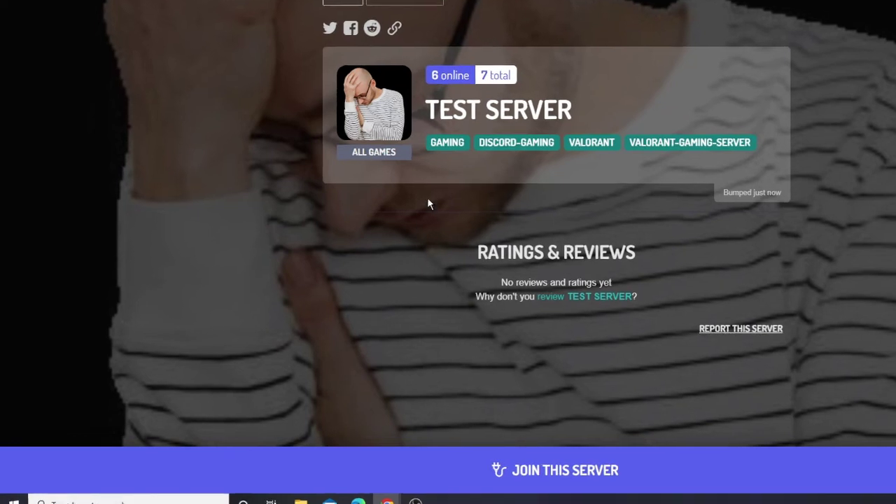
scroll(448, 231, "down", 1)
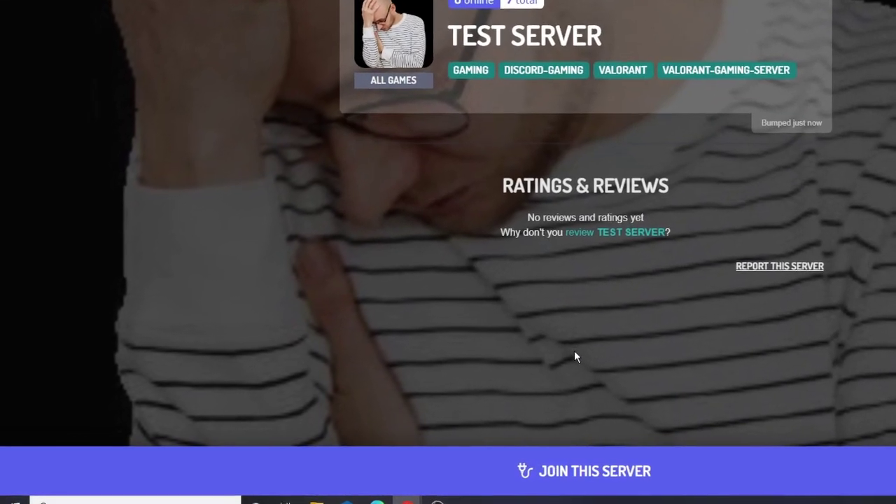
scroll(560, 280, "up", 1)
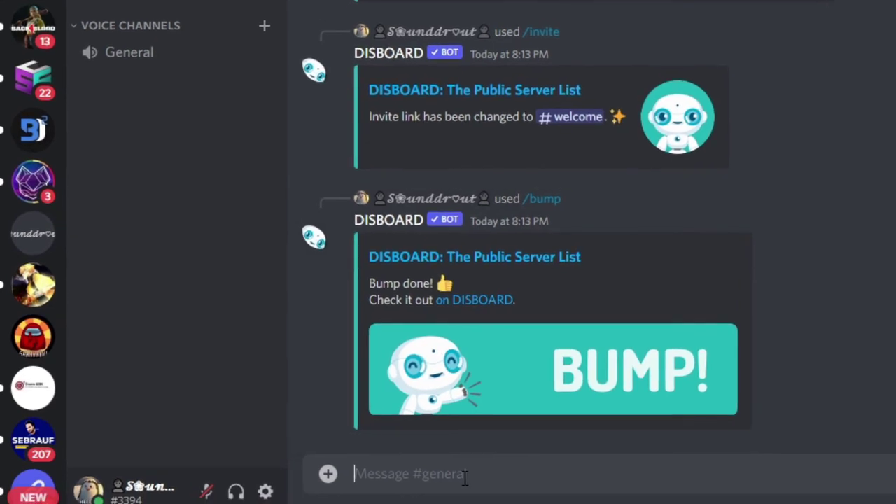
Send DISBOARD's /bump command a second time from the #general message box
type("/")
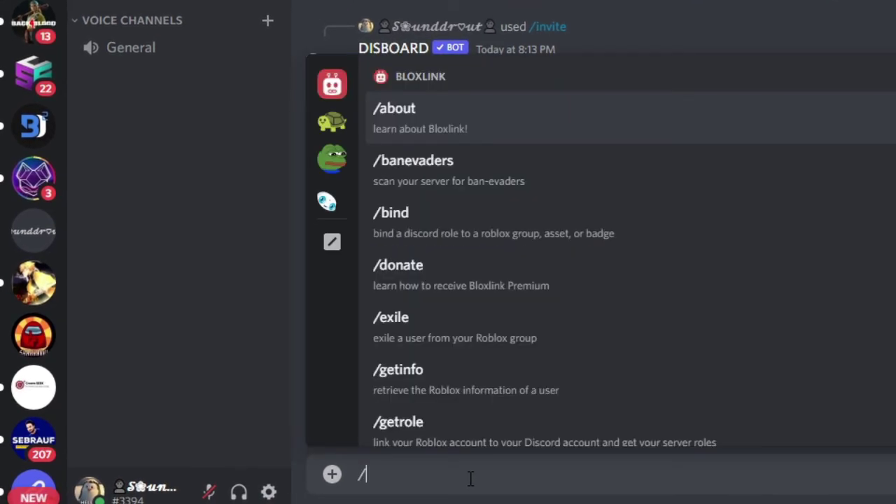
type("bump")
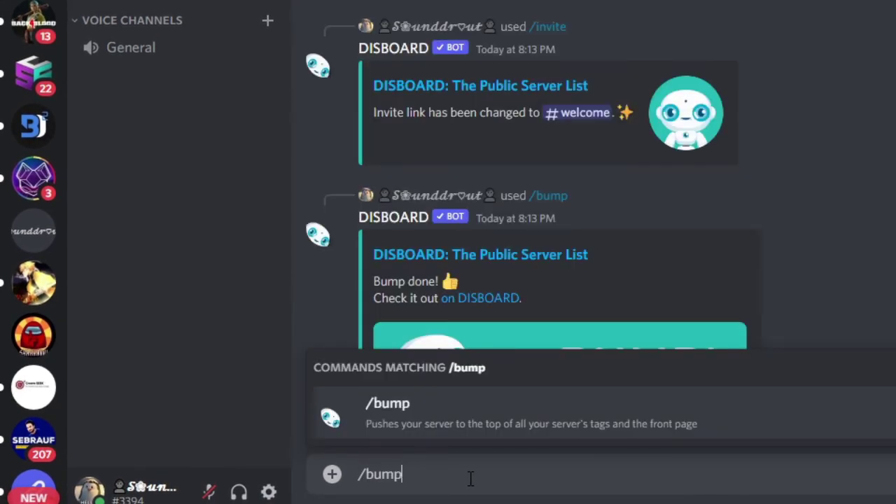
key("Return")
key("Return")
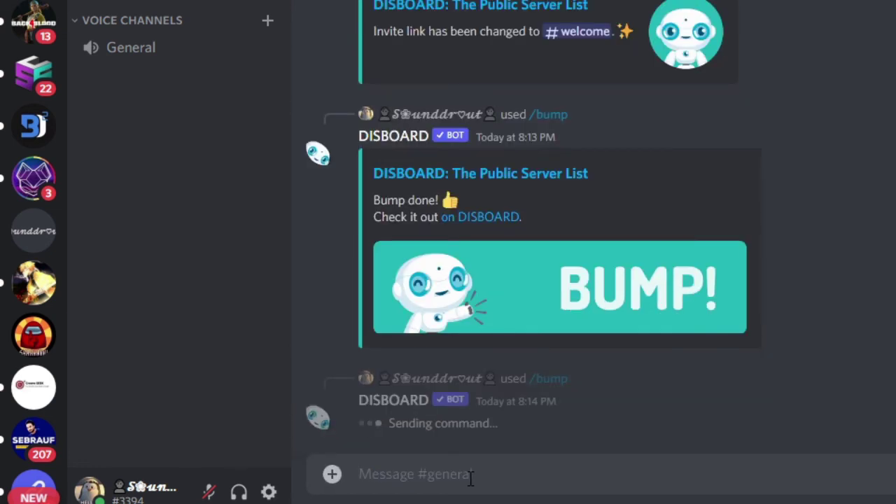